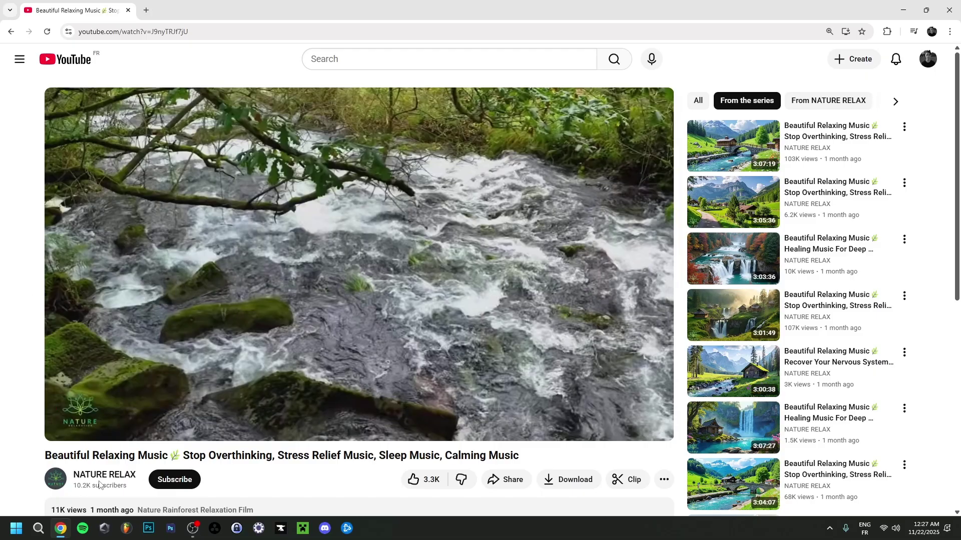
# - Check the video's playback speed in the player settings, which is still Normal
pyautogui.click(599, 427)
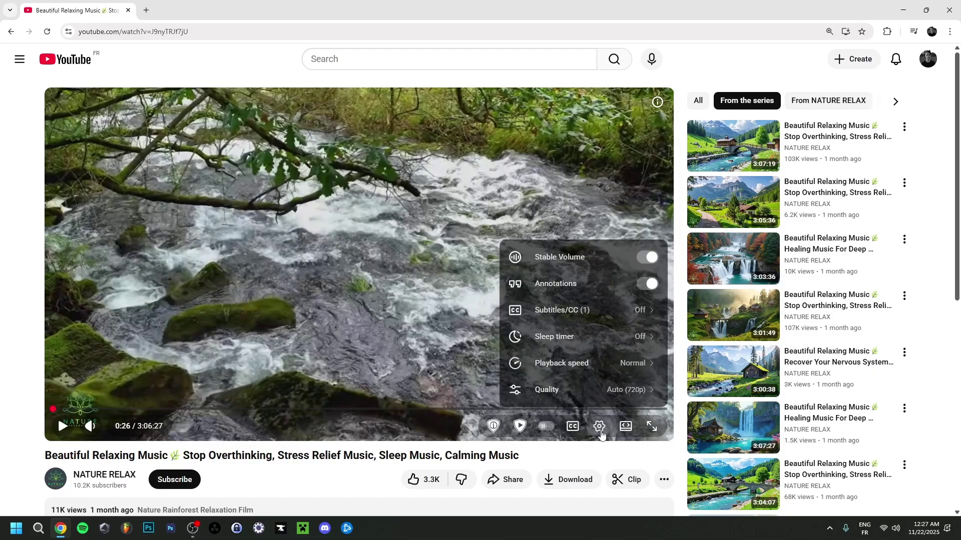
pyautogui.click(597, 363)
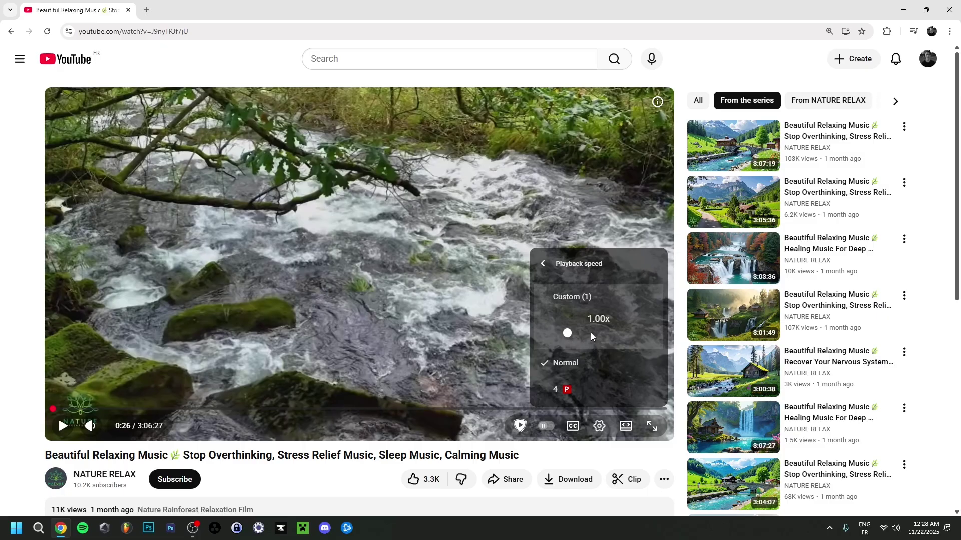
pyautogui.click(155, 275)
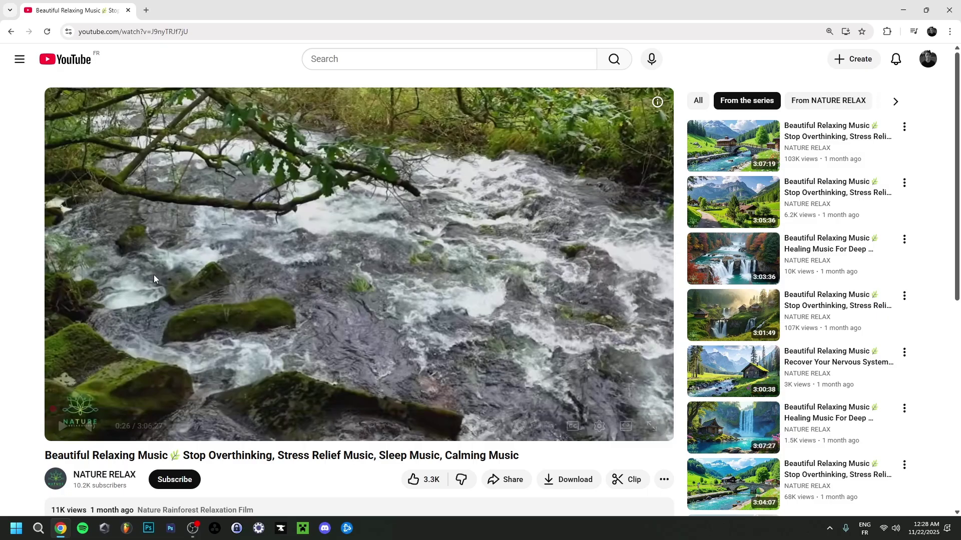
# - Play the video, hold it for a temporary 2x speed-up, then pause at 1:24
pyautogui.click(385, 277)
pyautogui.moveTo(386, 277); pyautogui.dragTo(389, 293)
pyautogui.click(506, 200)
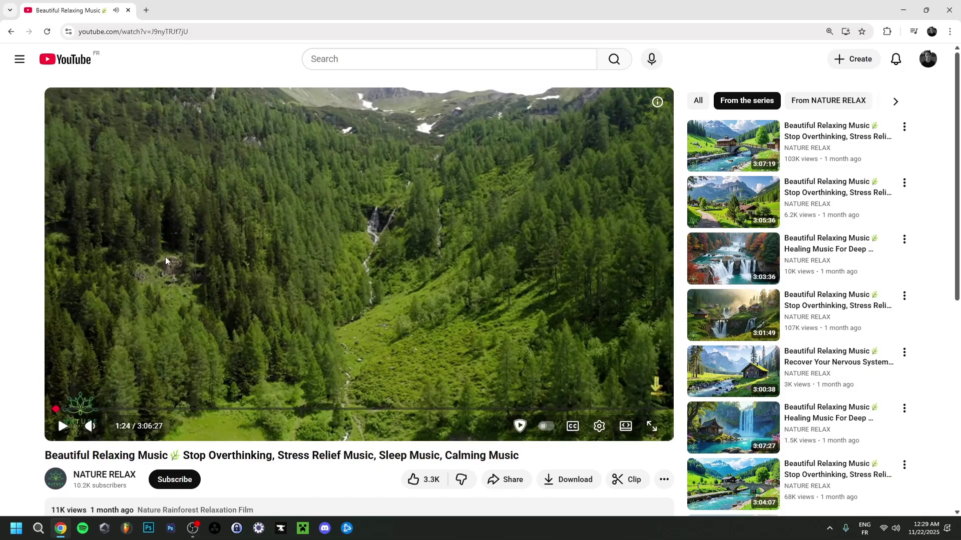
# - Resume the video with a brief 2x hold, then raise the Custom speed slider to 1.10x
pyautogui.click(215, 241)
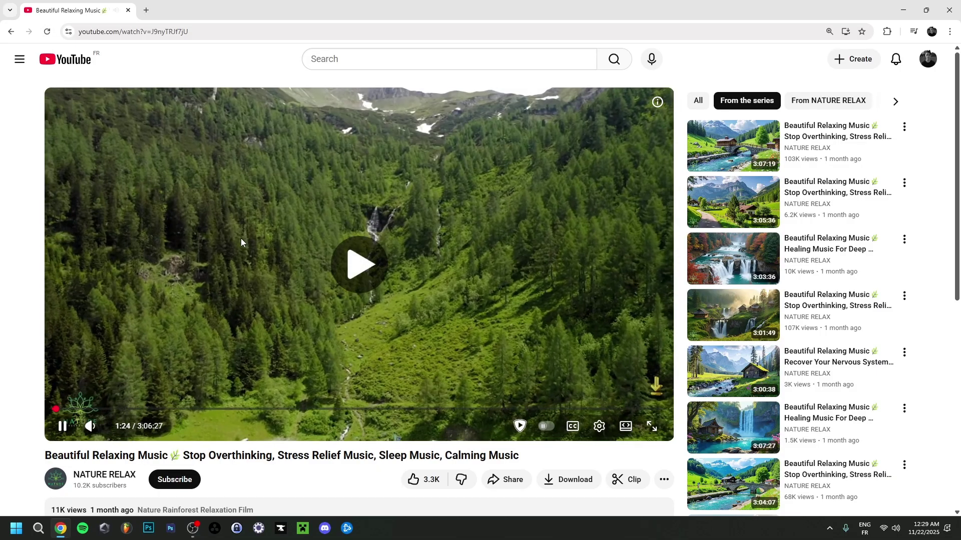
pyautogui.moveTo(242, 240); pyautogui.dragTo(241, 239)
pyautogui.click(599, 426)
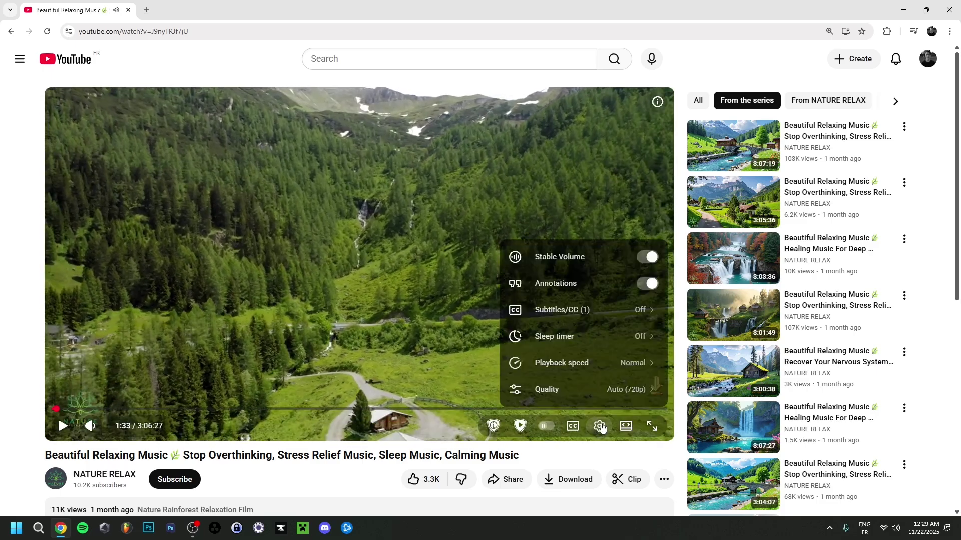
pyautogui.click(588, 365)
pyautogui.scroll(-3, 591, 320)
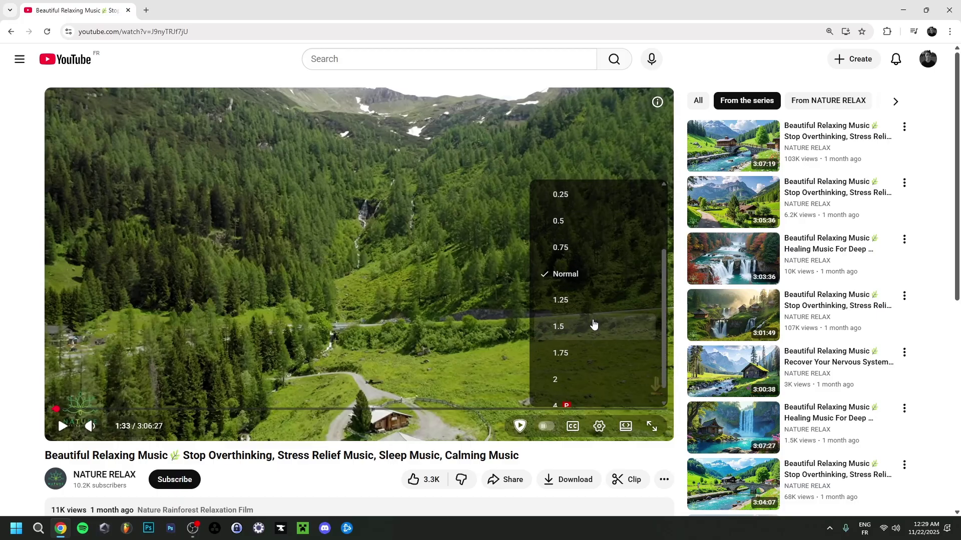
pyautogui.scroll(3, 591, 320)
pyautogui.moveTo(587, 266); pyautogui.dragTo(596, 274)
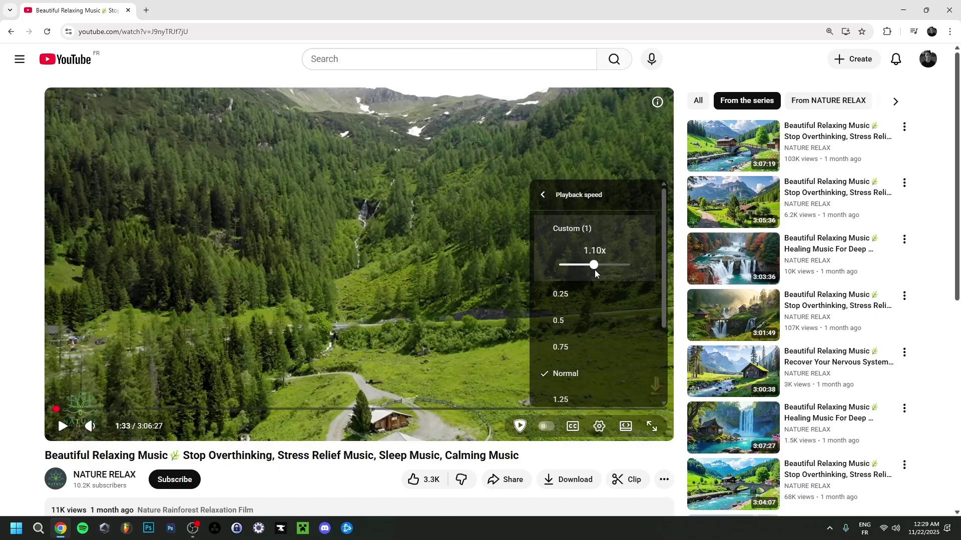
# - Set the YouTube playback speed to 2 from the speed list
pyautogui.click(339, 312)
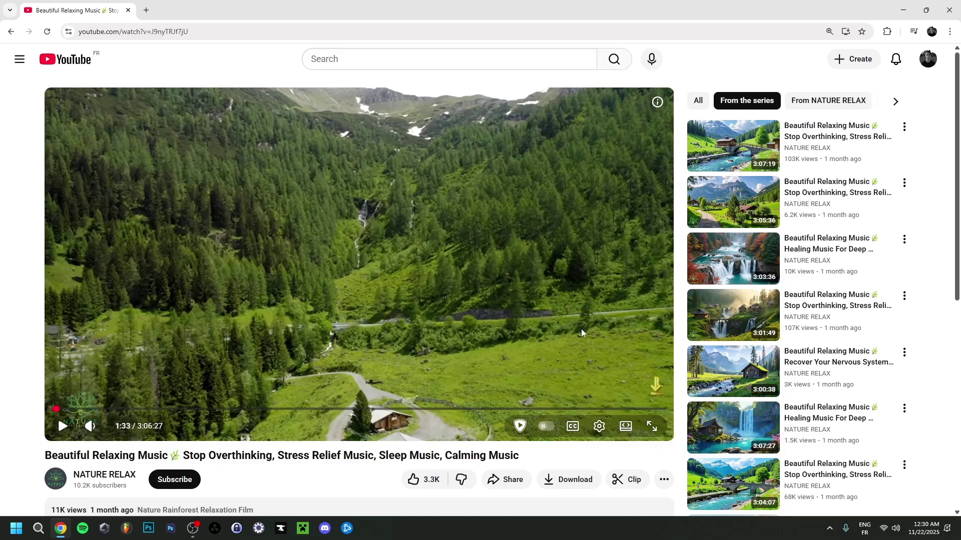
pyautogui.click(599, 426)
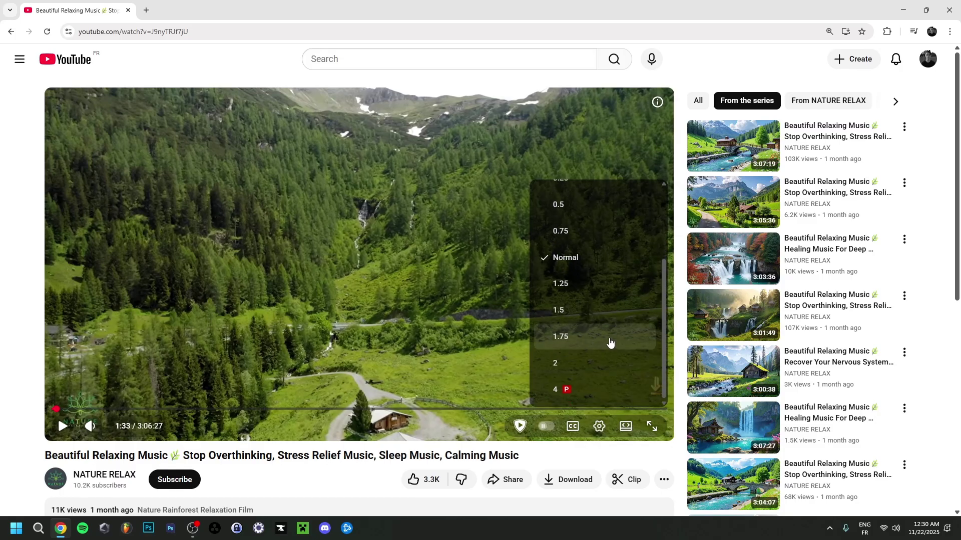
pyautogui.click(575, 369)
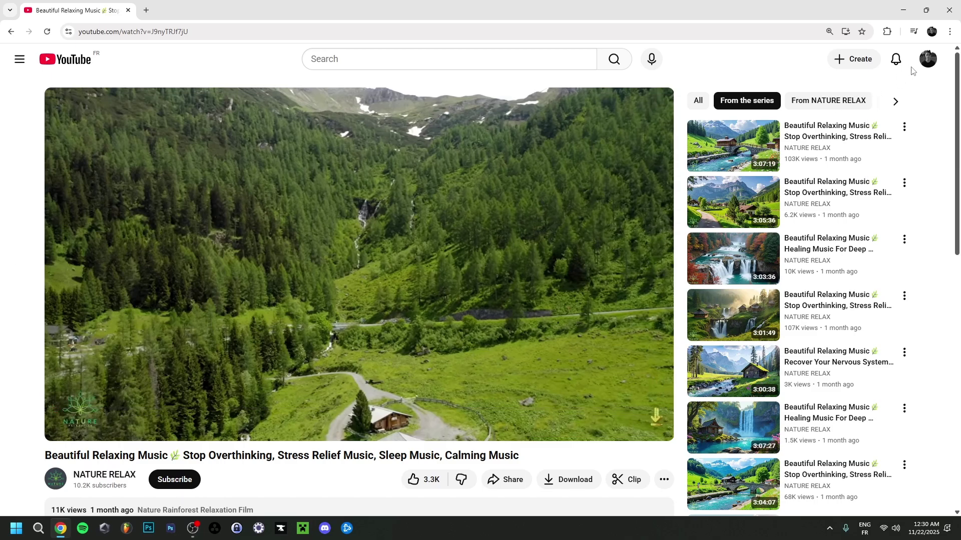
# - Clear all-time browsing history, cached images and files, and download history in Chrome's Privacy settings
pyautogui.click(949, 32)
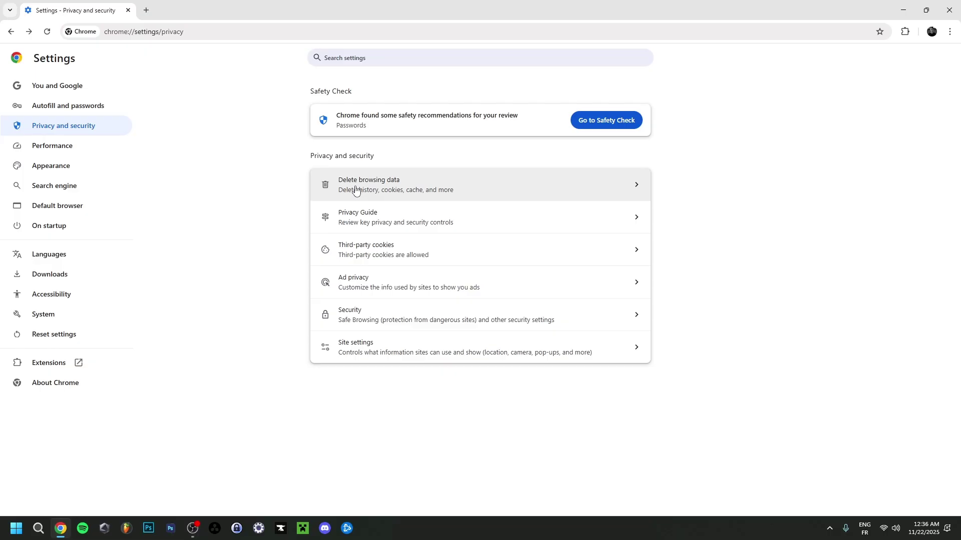
pyautogui.click(354, 189)
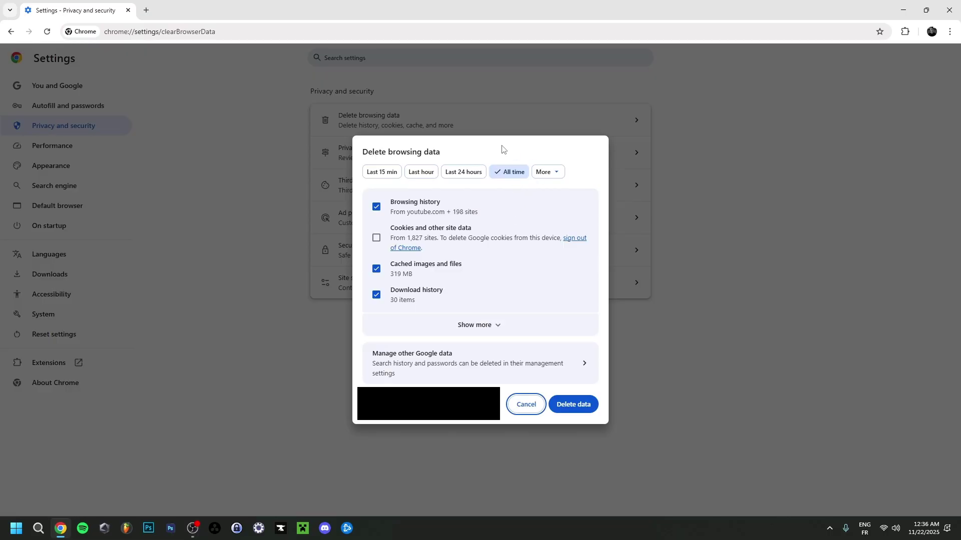
pyautogui.click(497, 325)
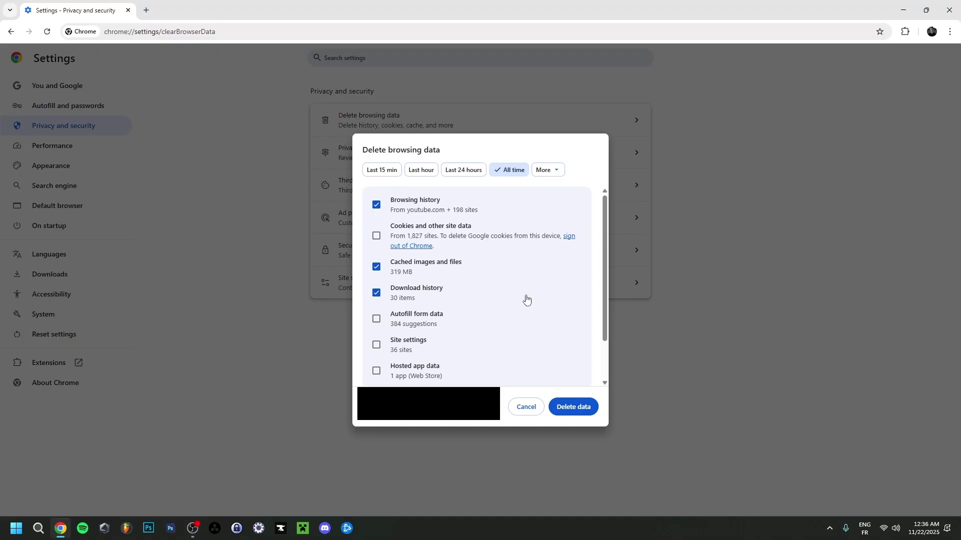
pyautogui.scroll(-2, 523, 298)
pyautogui.scroll(2, 522, 271)
pyautogui.click(571, 406)
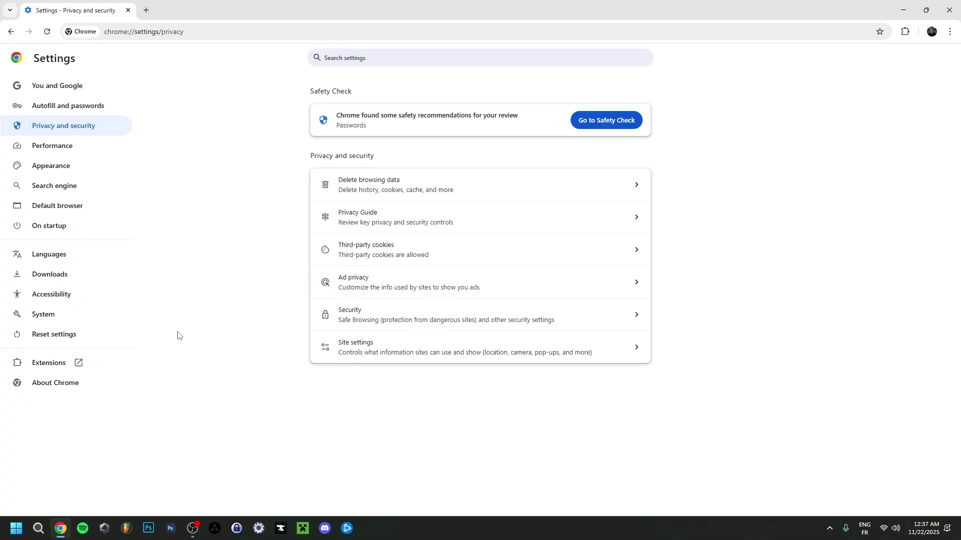
# - Check Chrome's version and update status on About Chrome, then go to the Extensions page
pyautogui.click(65, 384)
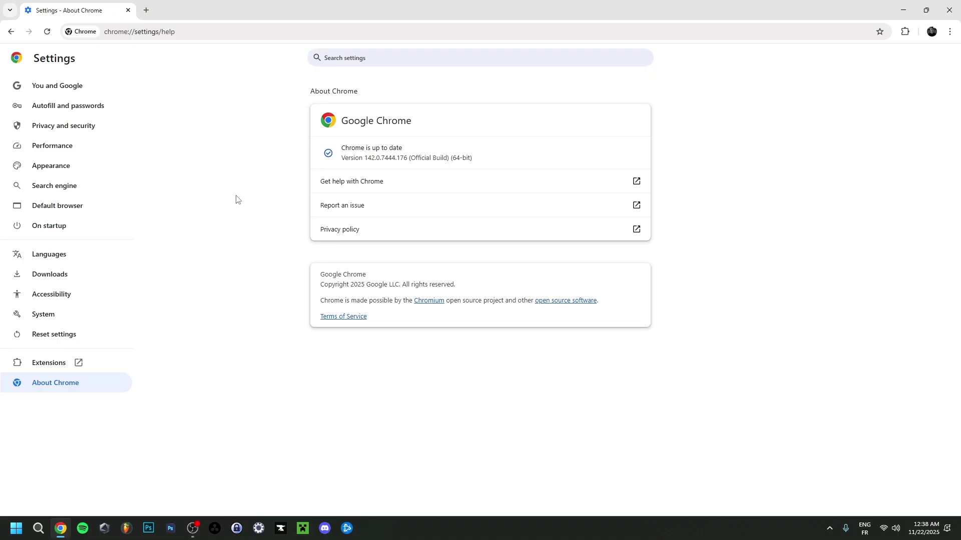
pyautogui.click(44, 364)
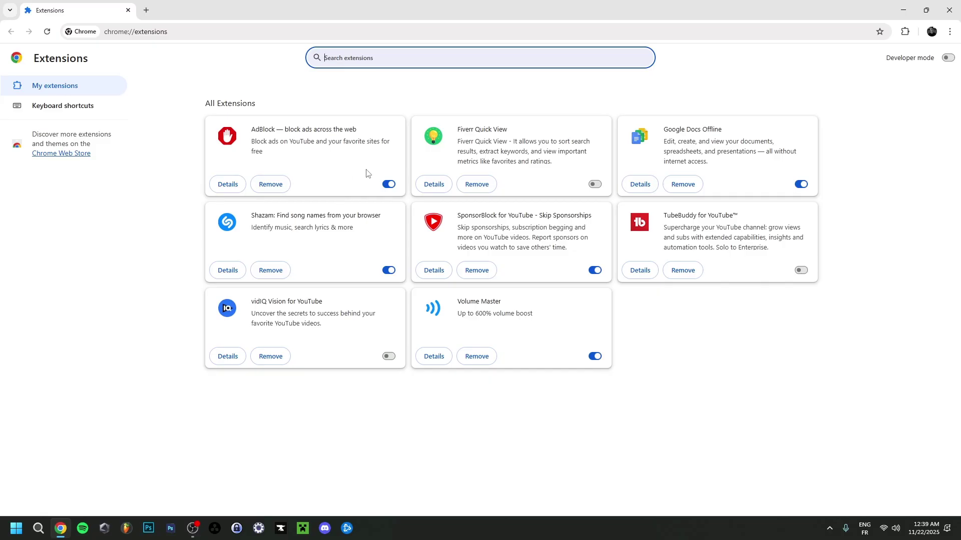
pyautogui.click(388, 184)
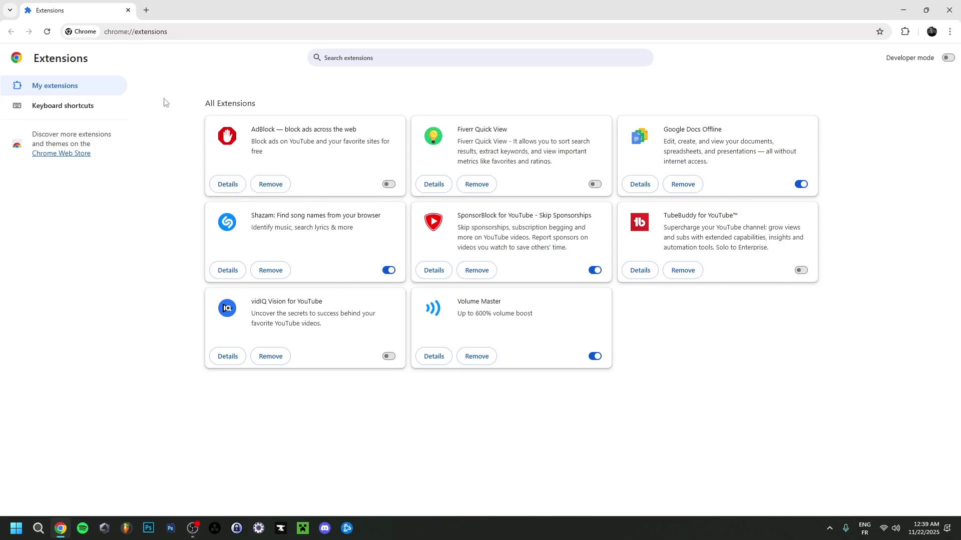
pyautogui.click(389, 184)
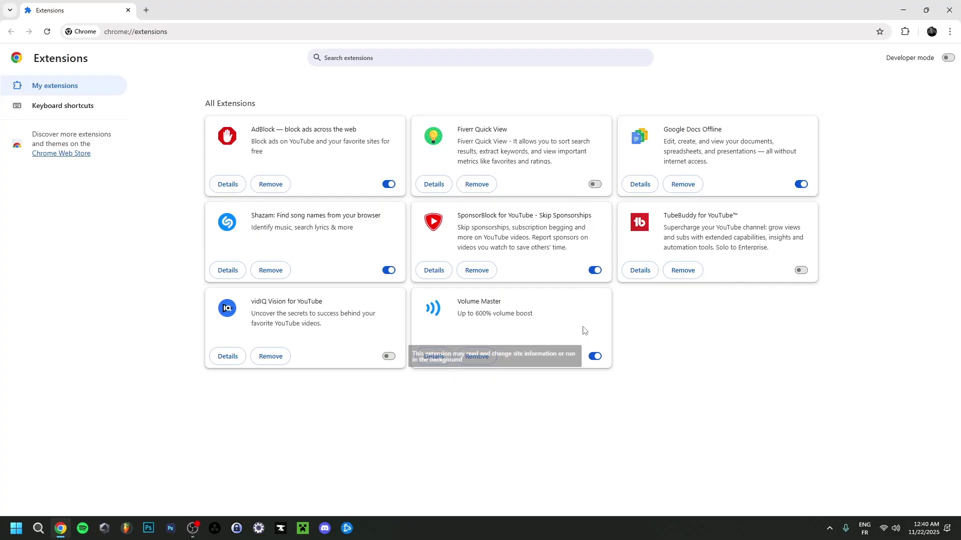
pyautogui.click(389, 357)
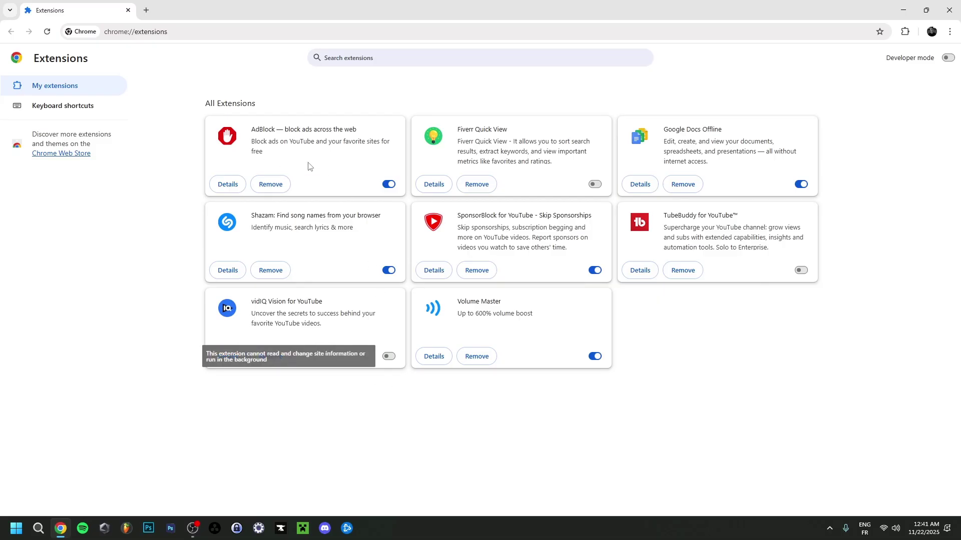
# - Search Google for 'chrome store' and open the Chrome Web Store
pyautogui.hotkey('alt', 'Home')
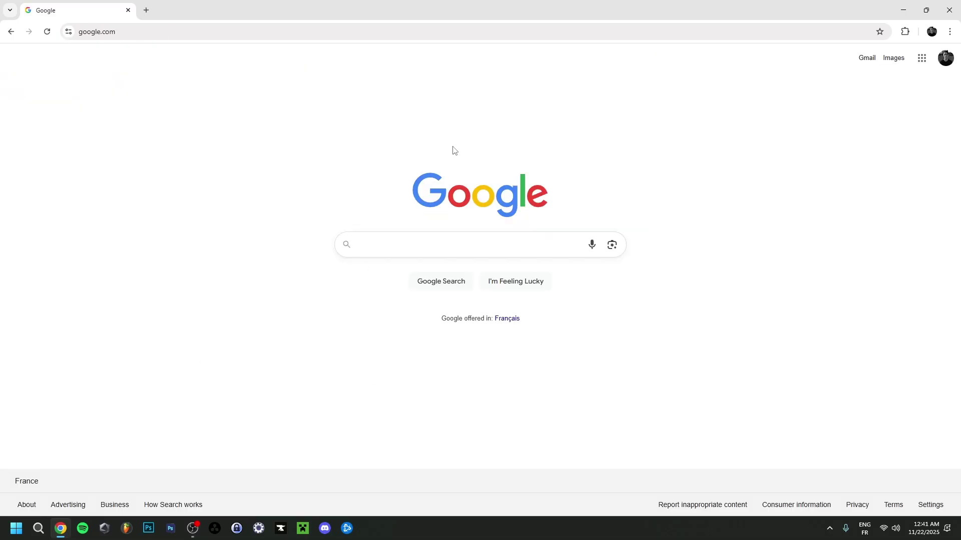
pyautogui.write('chrome store')
pyautogui.press('Return')
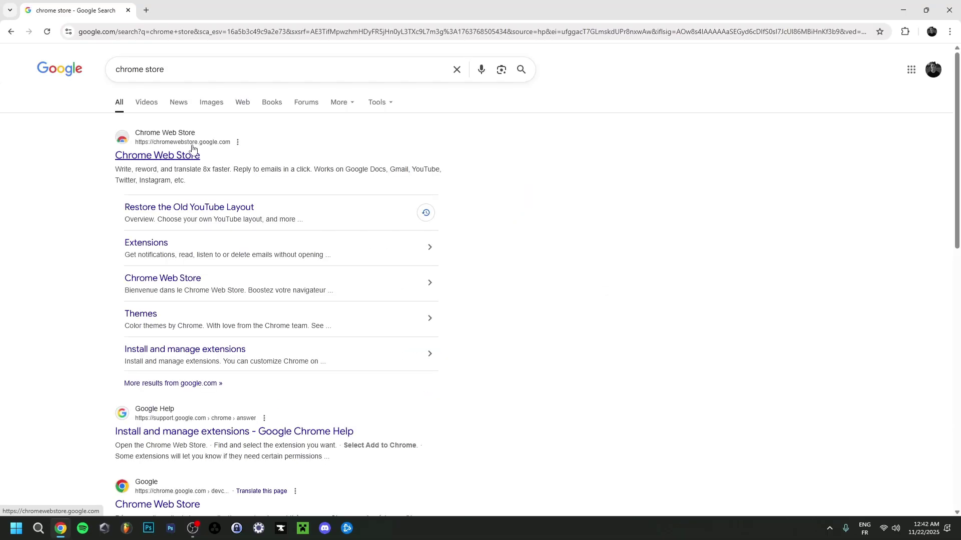
pyautogui.click(153, 159)
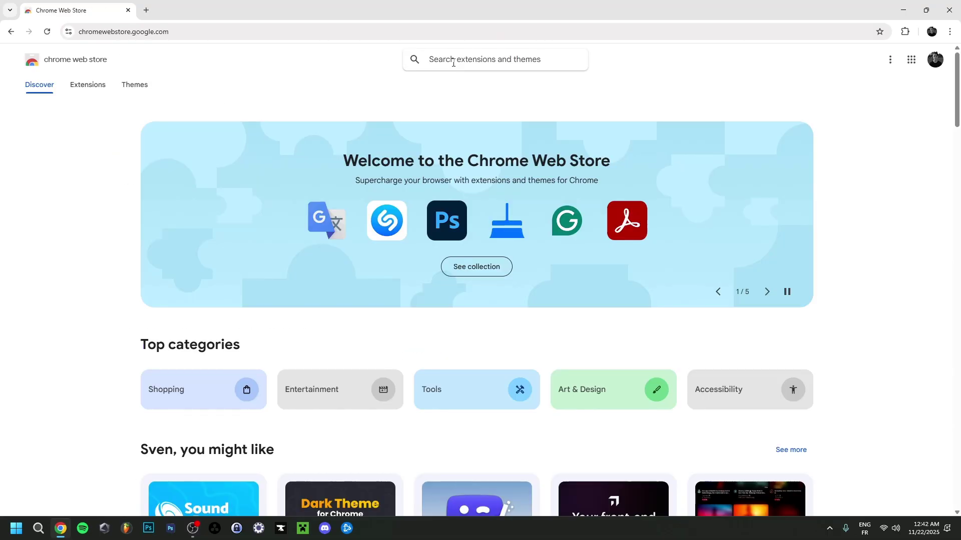
# - Find 'youtube playback' and add the Youtube Playback Speed Control extension to Chrome
pyautogui.write('youtube playback')
pyautogui.click(524, 96)
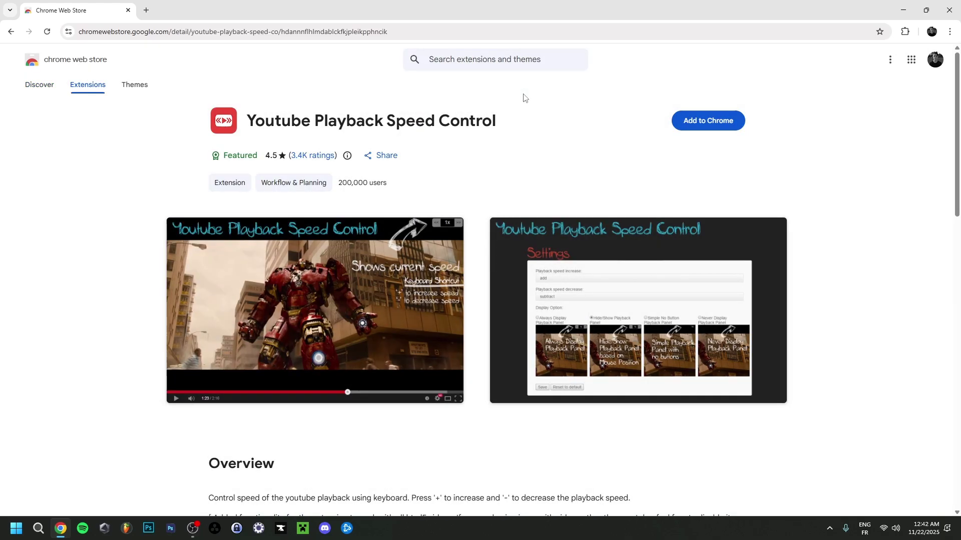
pyautogui.click(698, 125)
pyautogui.click(515, 123)
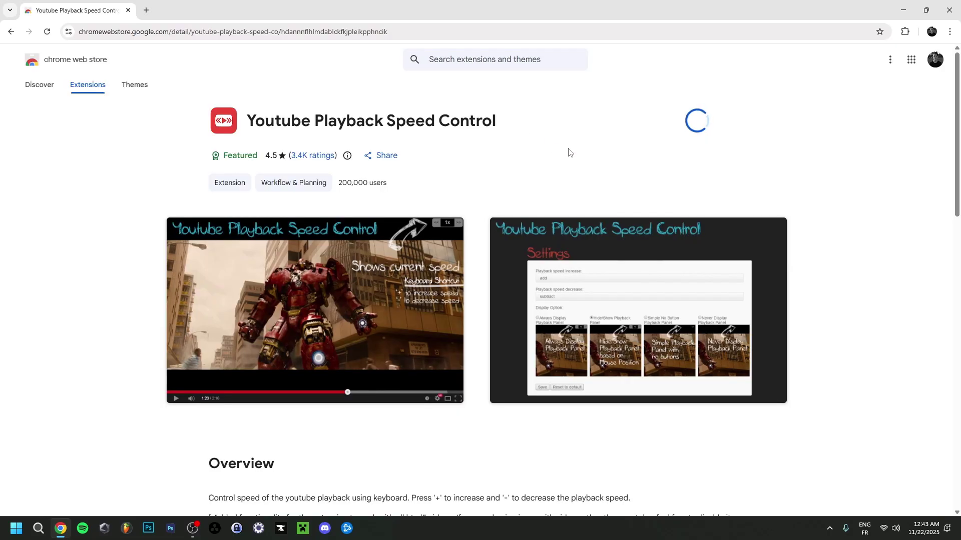
pyautogui.click(484, 319)
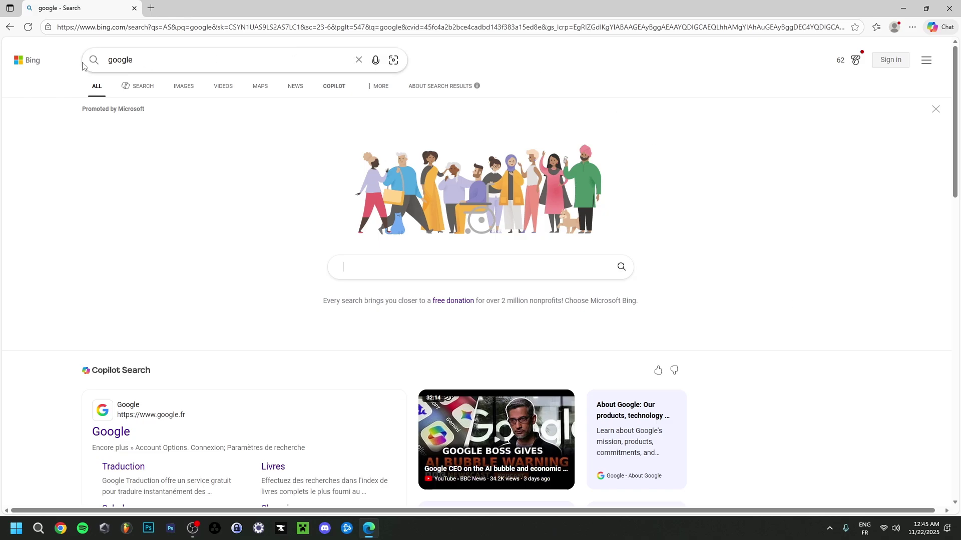
# - Close the Microsoft Edge window with Alt+F4
pyautogui.hotkey('alt', 'F4')
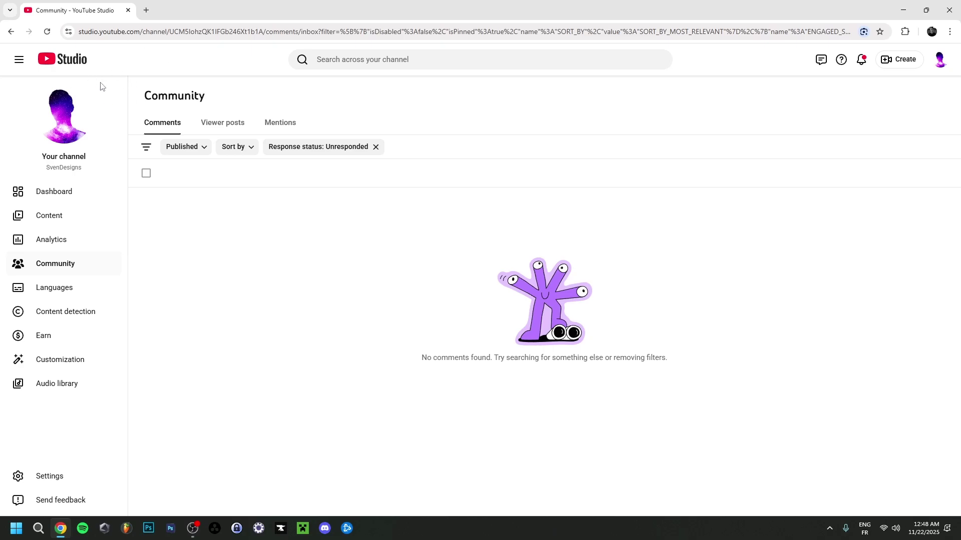
pyautogui.click(57, 504)
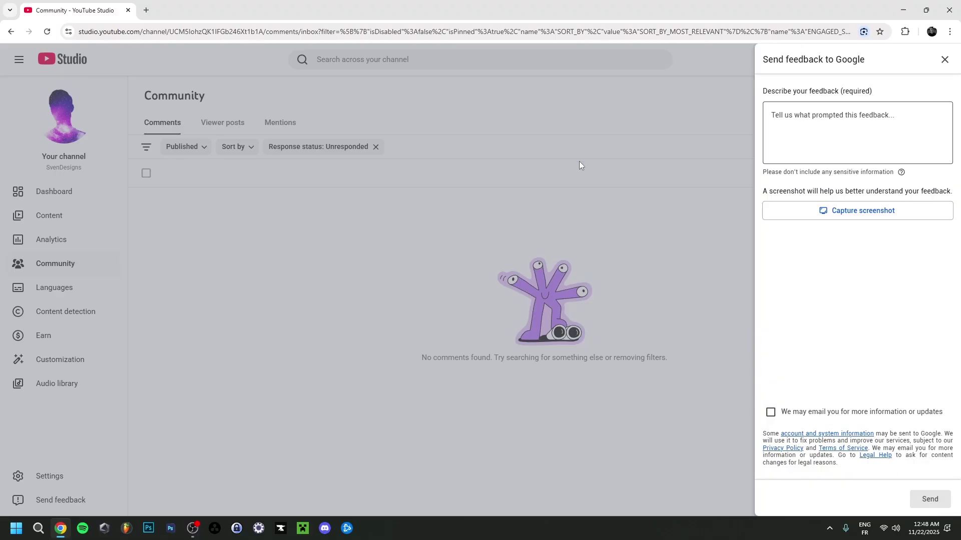
pyautogui.press('super+d')
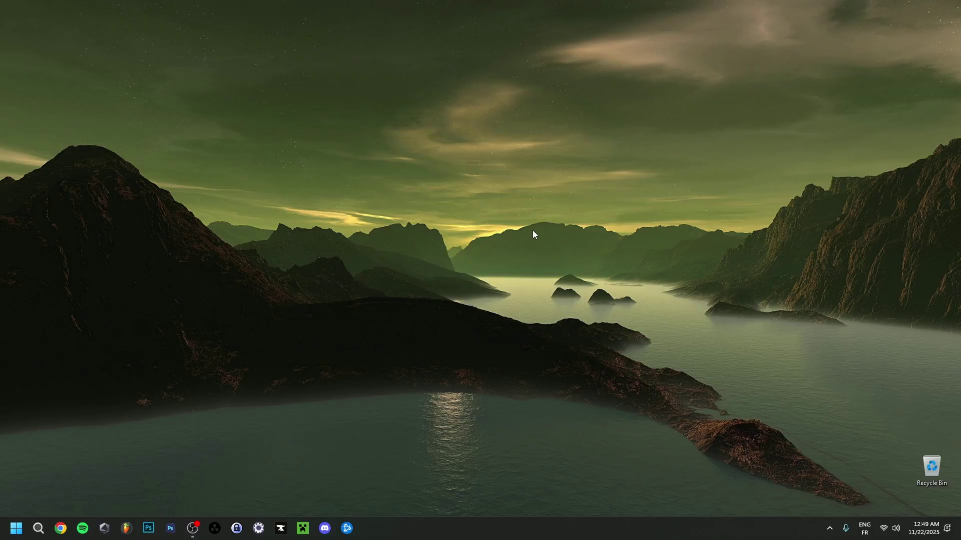